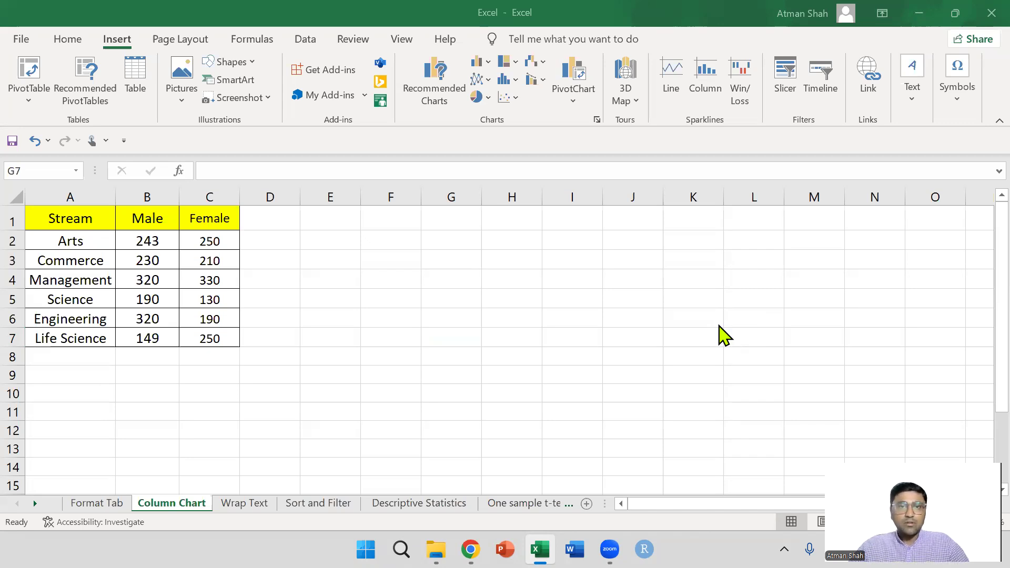
- Select the stream table A1:C7
left_click_drag(70, 220, 204, 339)
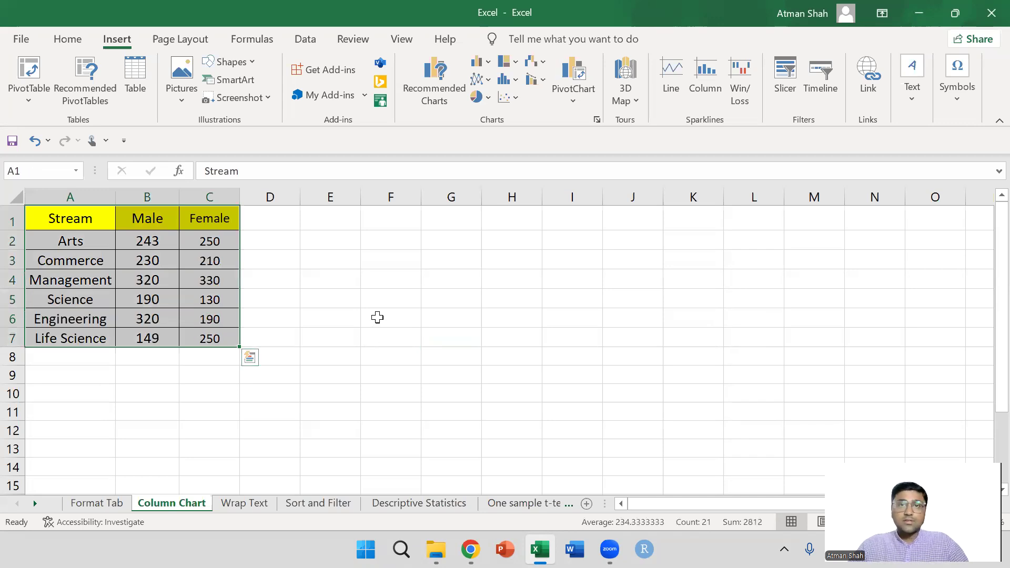
left_click(377, 317)
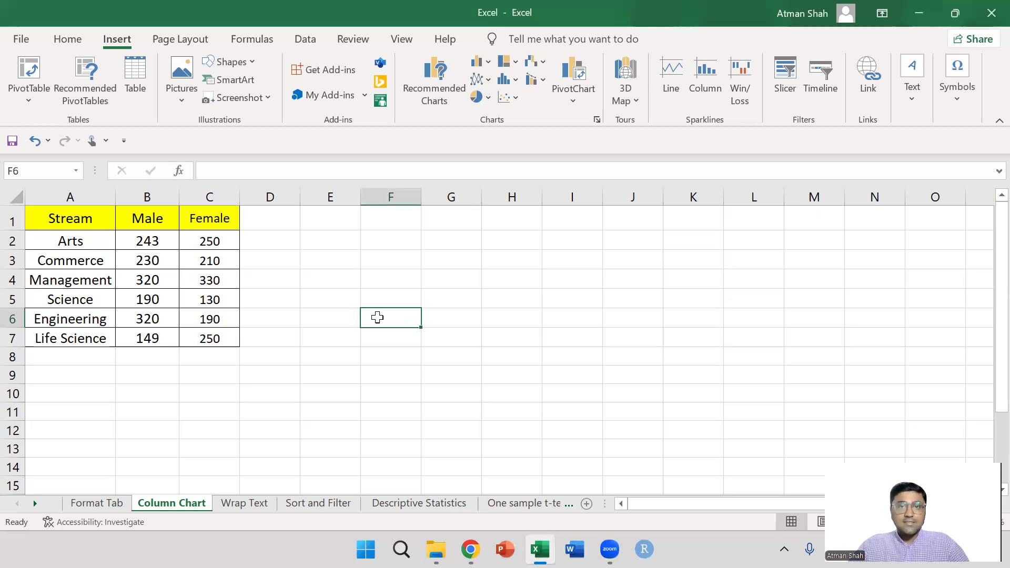
left_click_drag(84, 219, 206, 338)
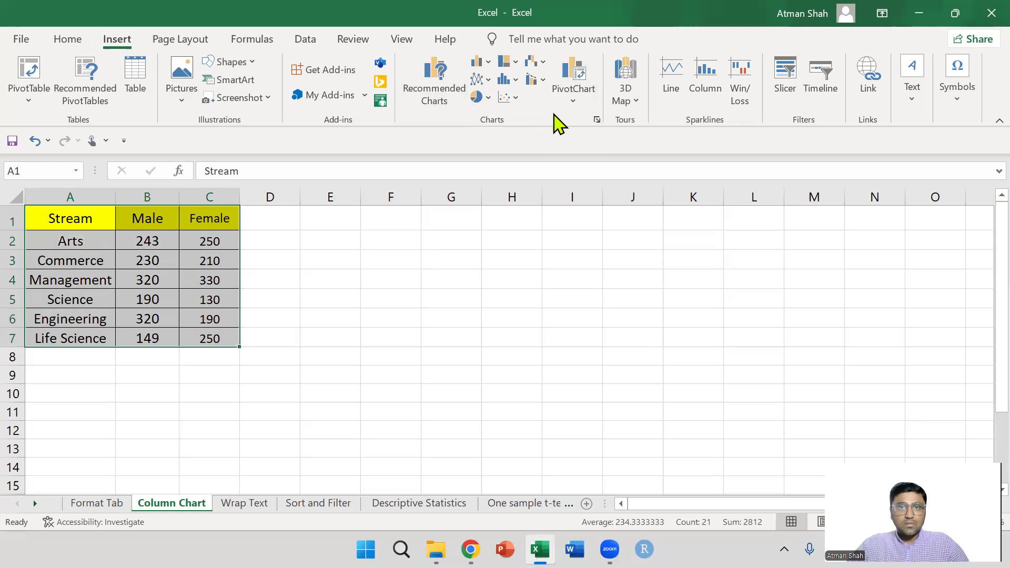
- Choose Clustered Column under All Charts > Column in the Insert Chart dialog
left_click(597, 120)
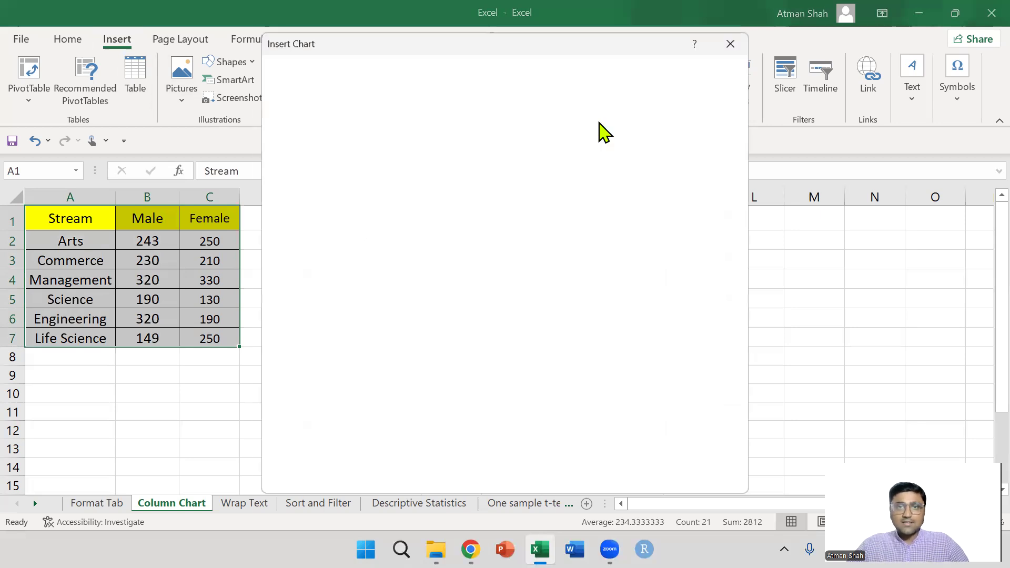
left_click(379, 64)
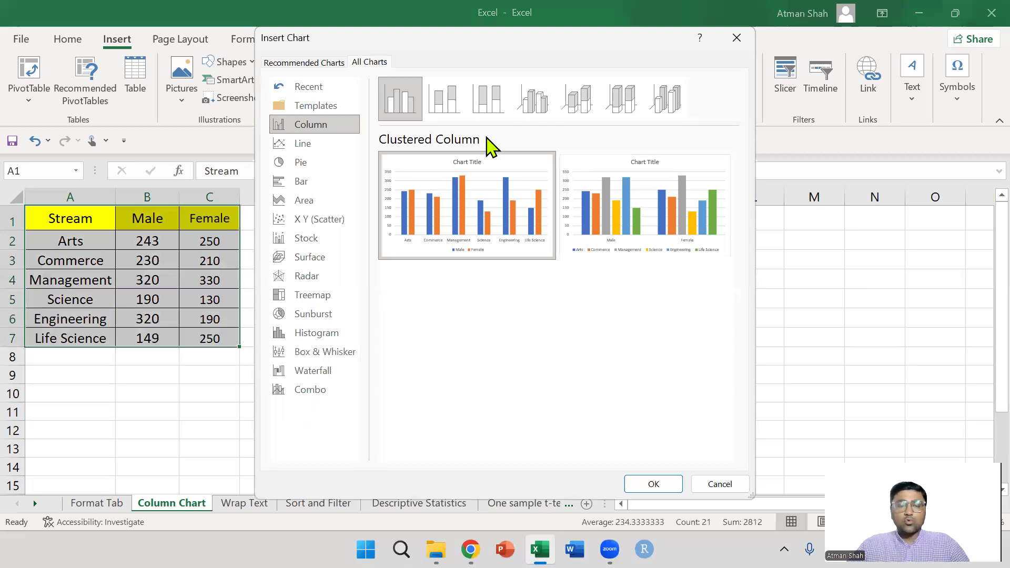
mouse_move(494, 196)
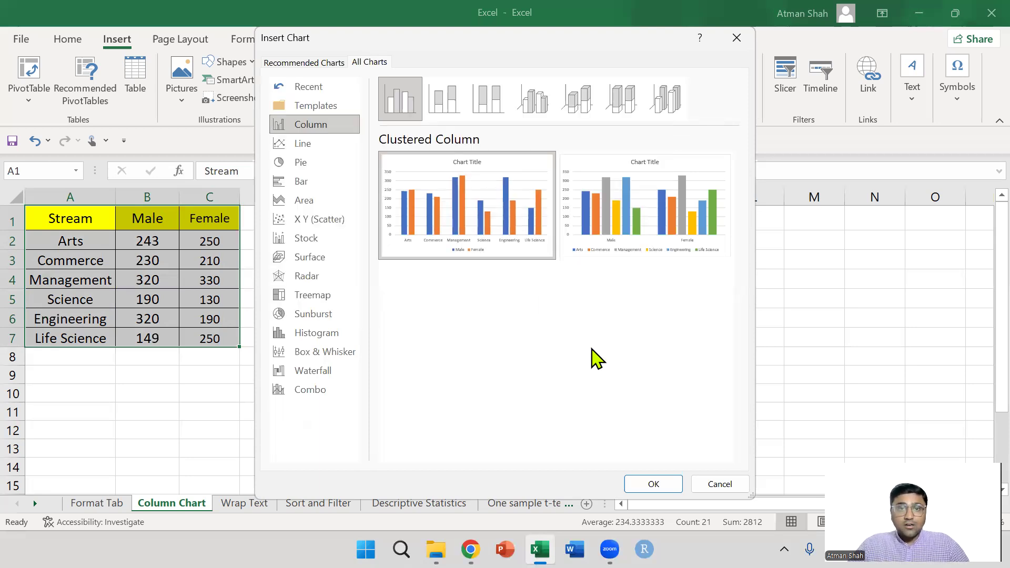
mouse_move(665, 241)
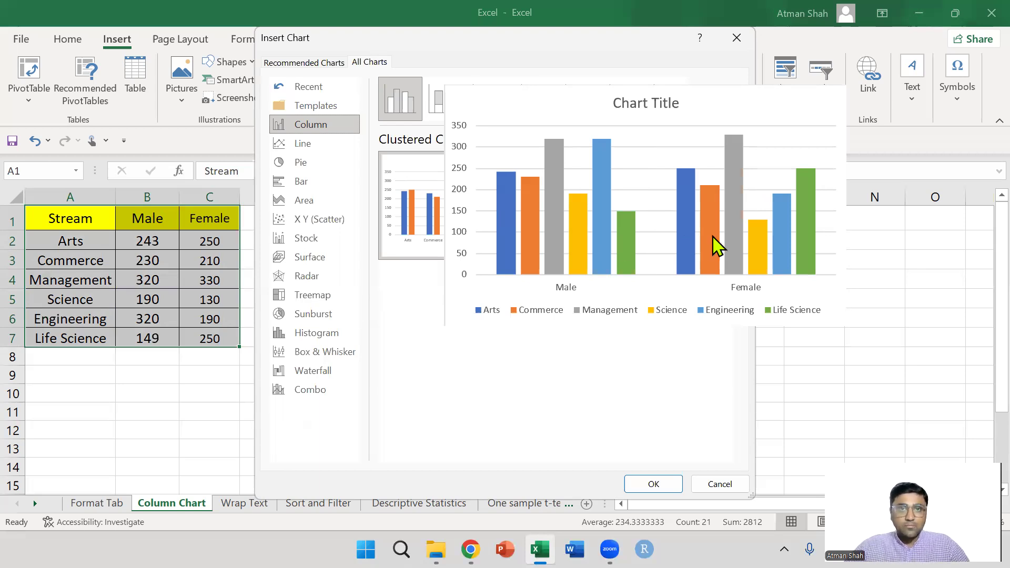
mouse_move(461, 221)
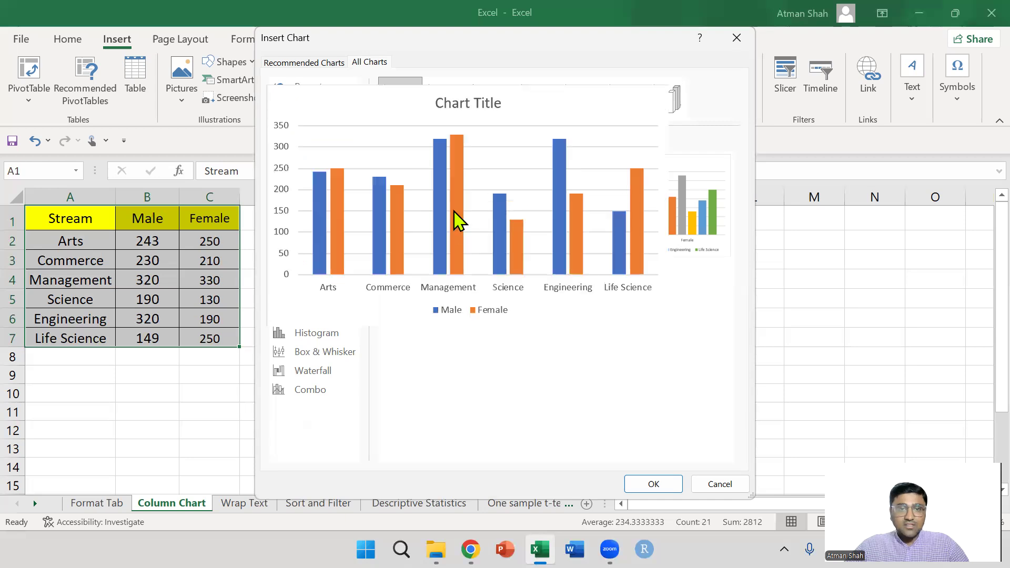
- Insert the clustered column chart and retitle it 'Chart 1: Column Chart'
left_click(654, 485)
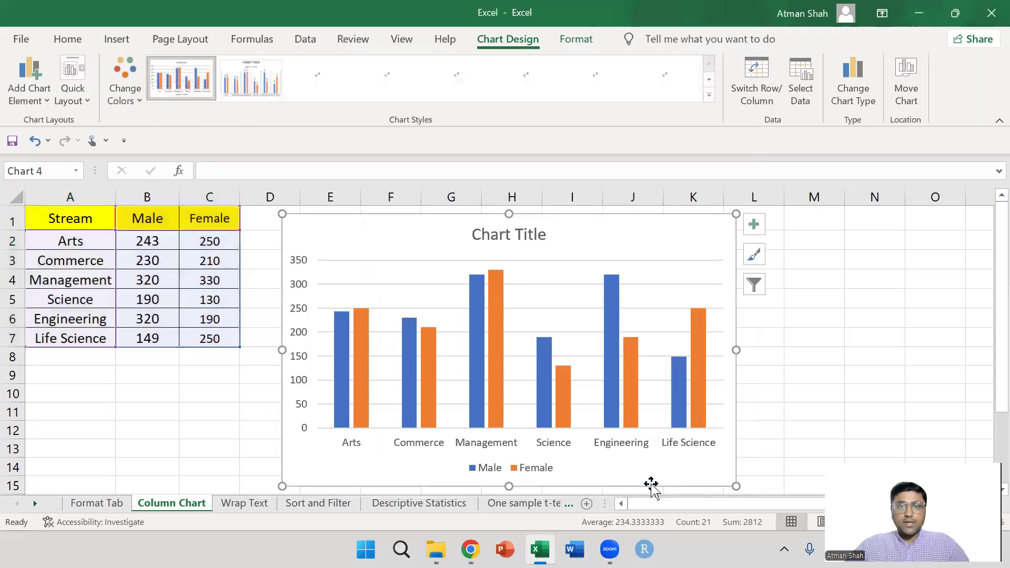
left_click_drag(573, 220, 577, 213)
left_click(511, 230)
double_click(510, 230)
triple_click(511, 230)
type("Chart 1: Colu")
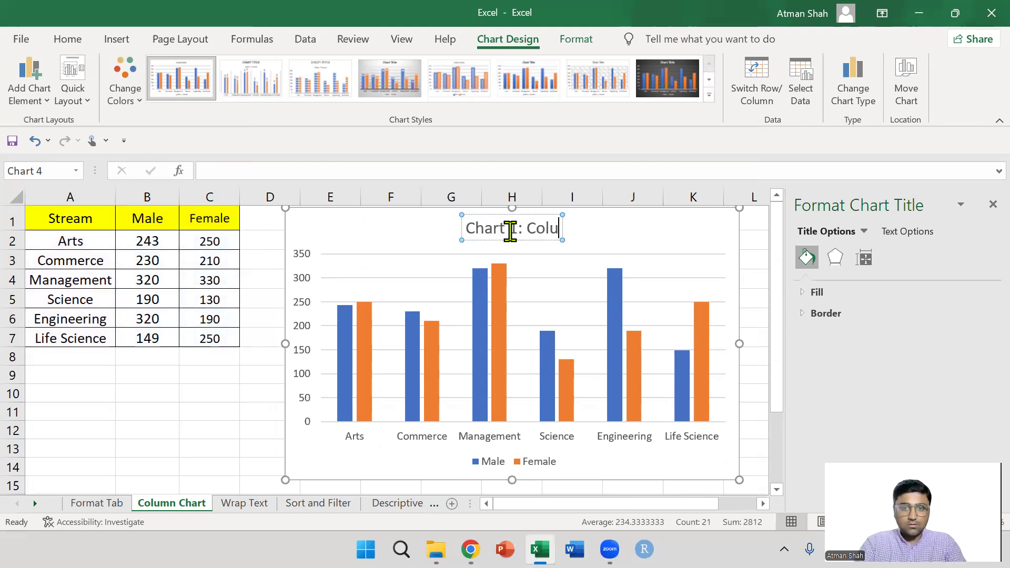
type("mn Chart")
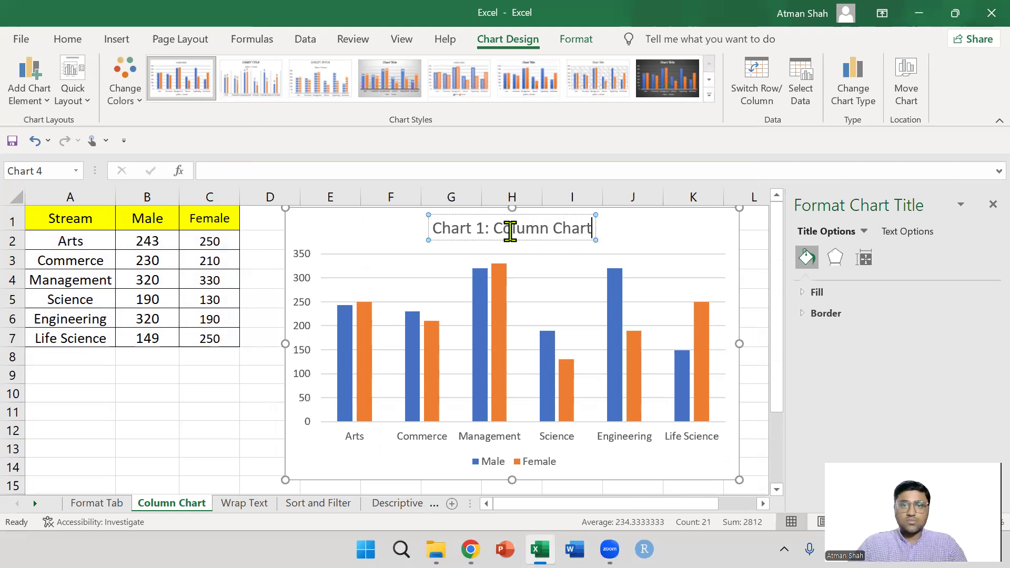
left_click(248, 427)
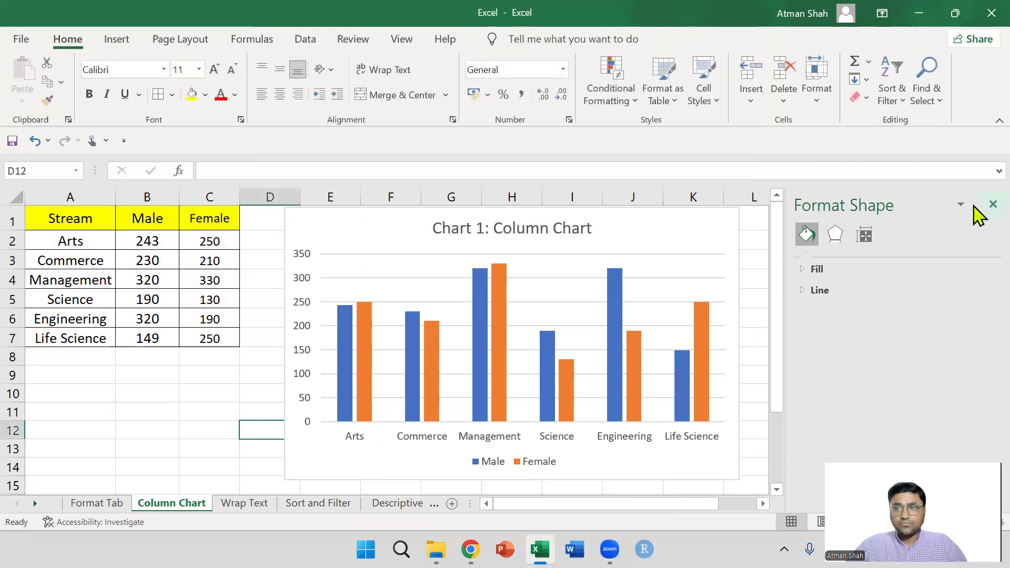
left_click(992, 204)
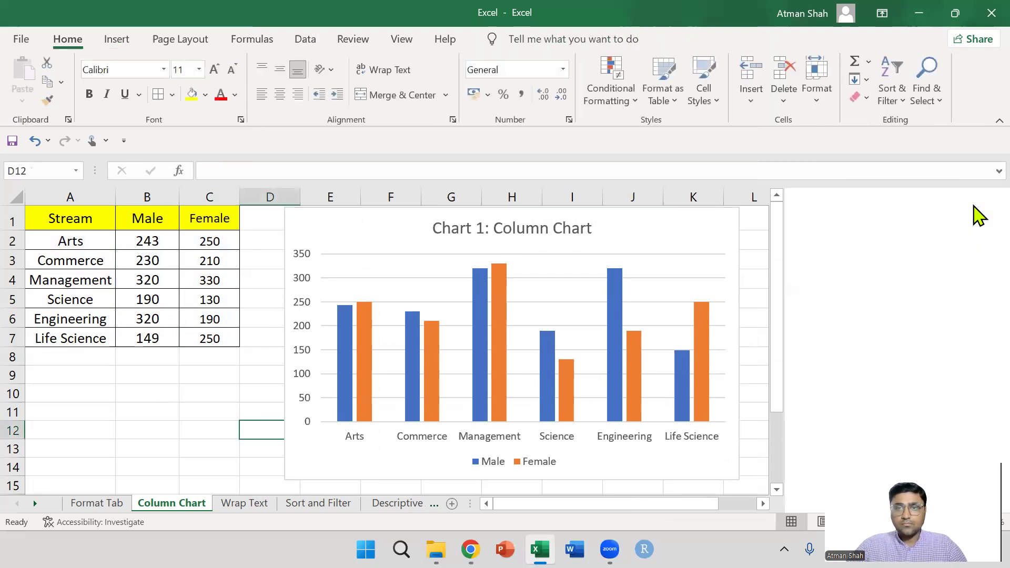
- Add value data labels to Chart 1's Male and Female columns, leaving axis titles off
left_click(691, 223)
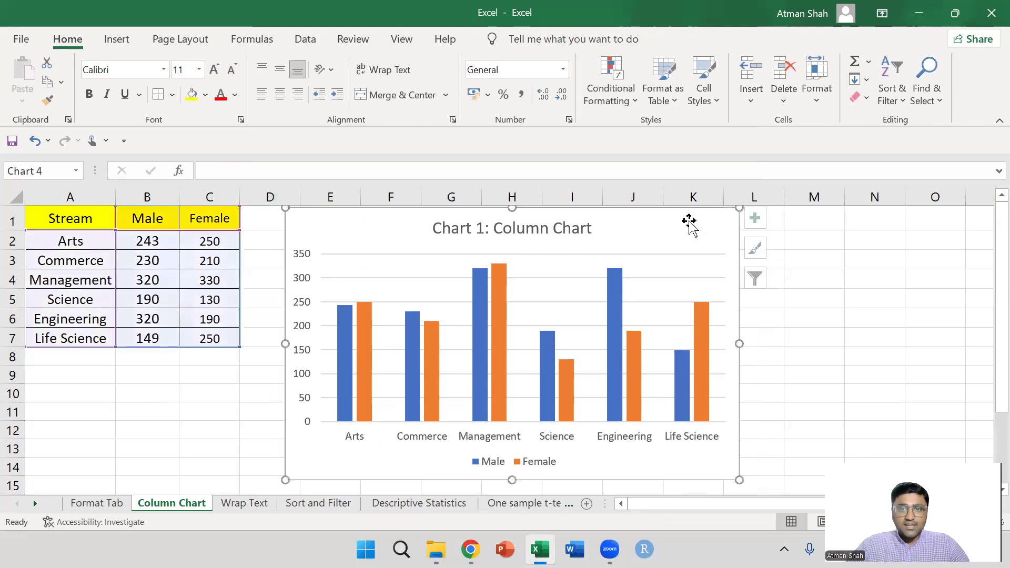
left_click(761, 222)
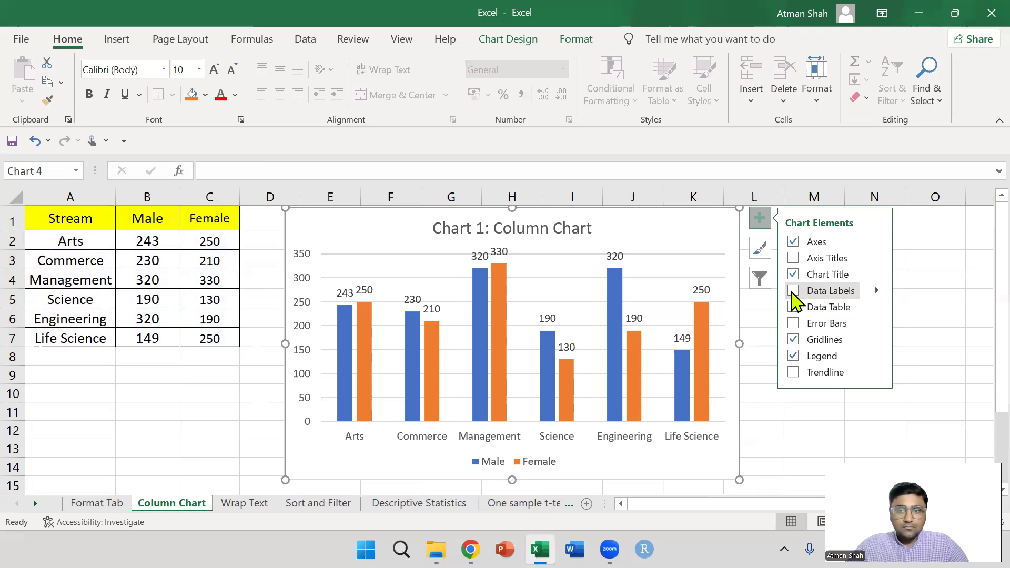
left_click(795, 292)
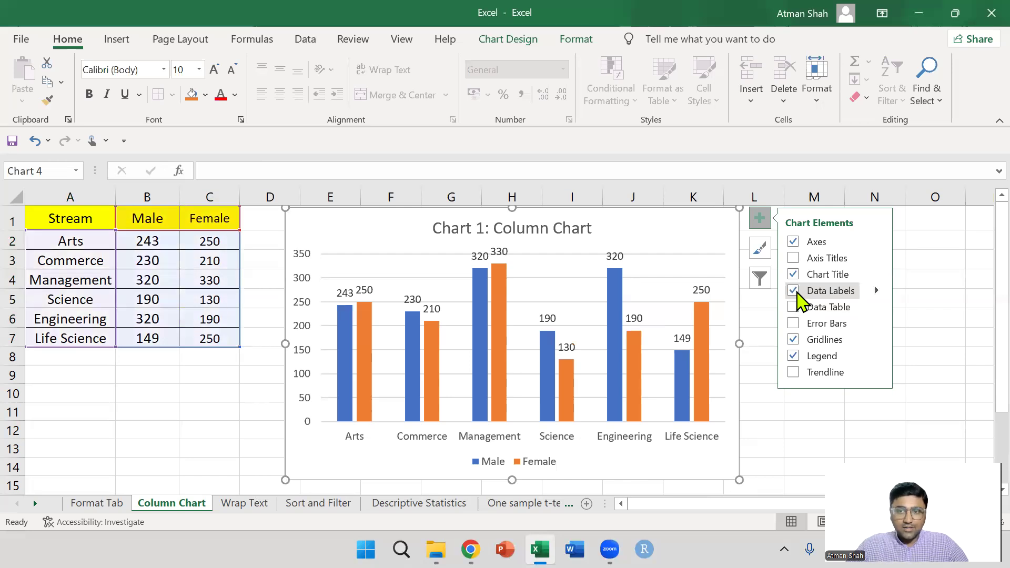
left_click(794, 259)
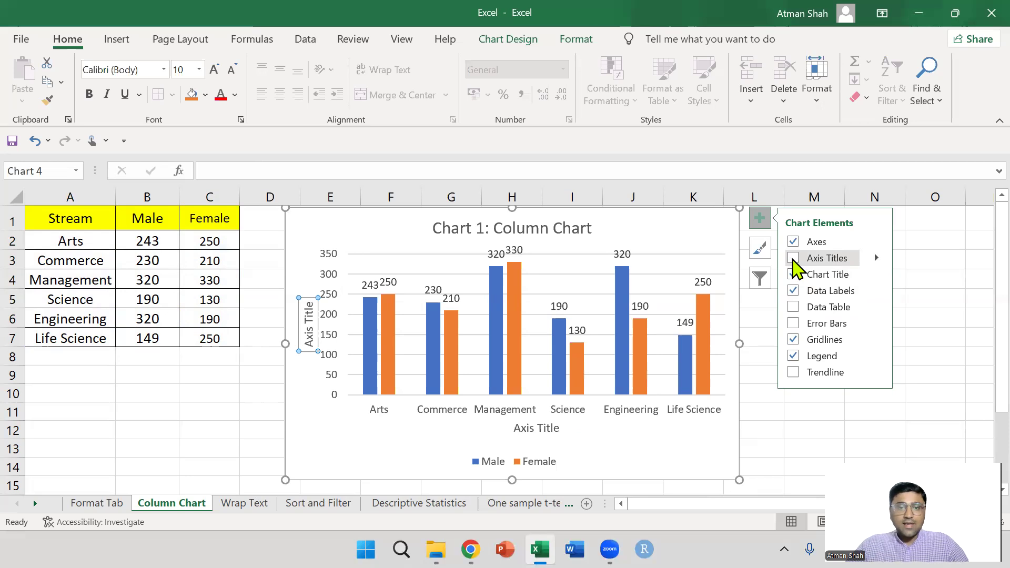
left_click(793, 259)
left_click(794, 258)
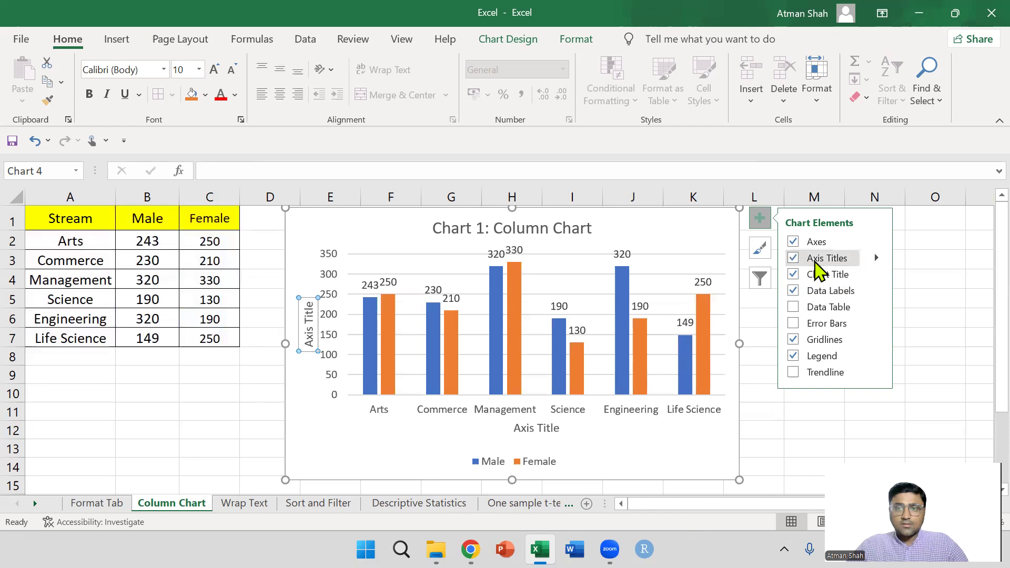
left_click(815, 262)
left_click(939, 271)
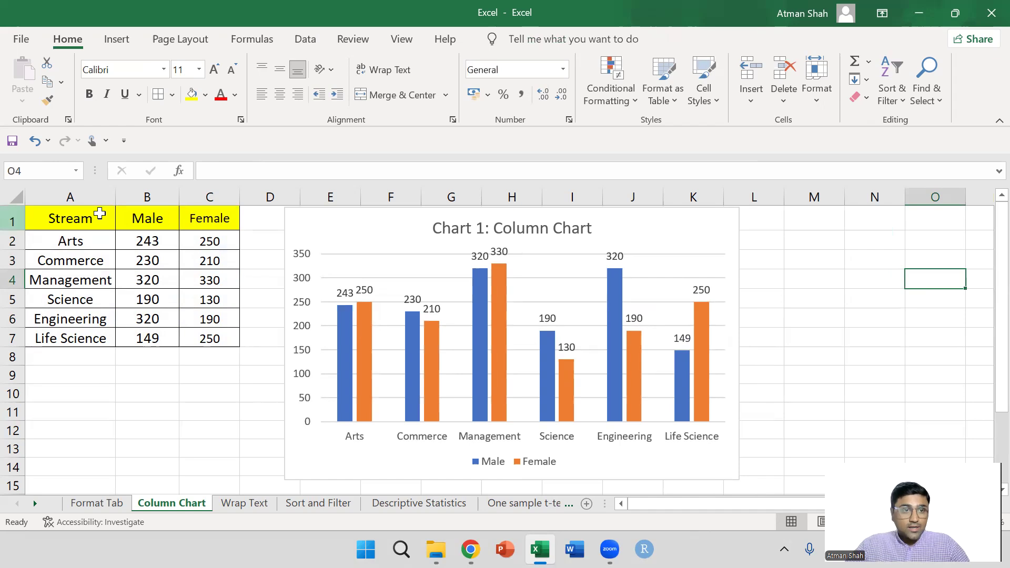
- Select A1:C7 and choose Stacked Column from All Charts in the Insert Chart dialog
left_click_drag(93, 216, 211, 332)
left_click(118, 42)
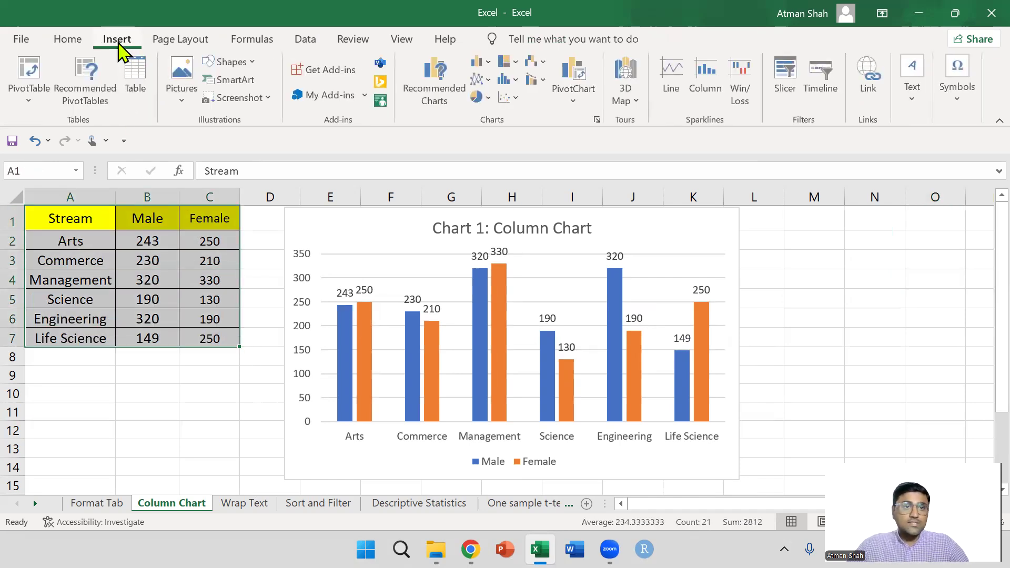
left_click(597, 120)
left_click(370, 62)
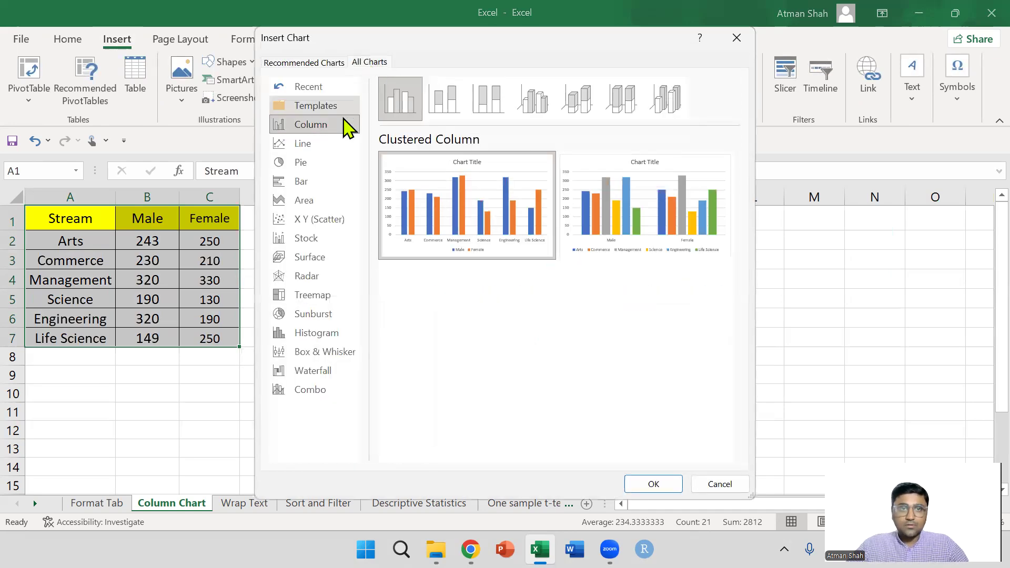
left_click(446, 113)
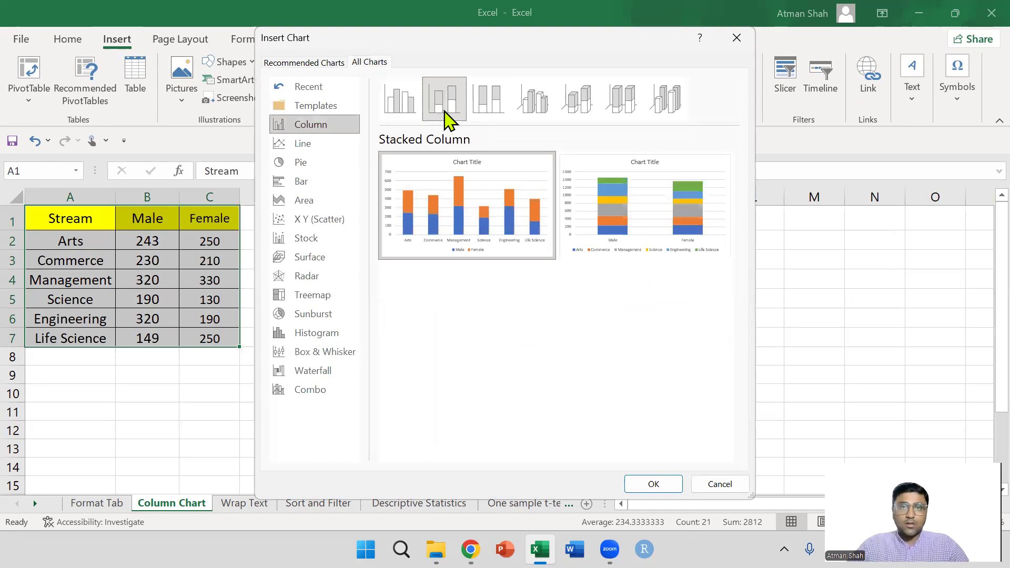
mouse_move(451, 198)
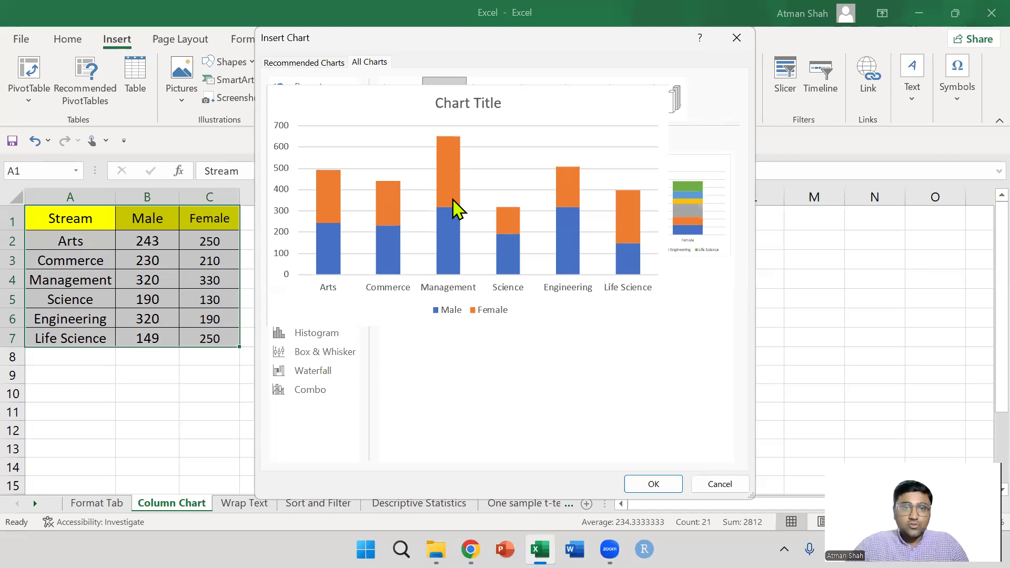
- Insert the stacked column chart to the right and shift Chart 1 left beside it
left_click(655, 489)
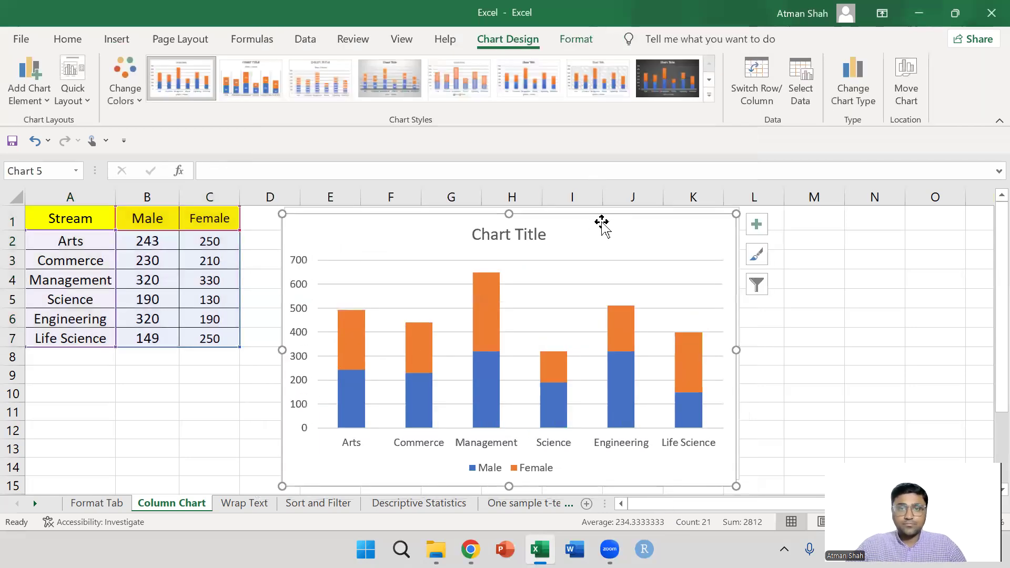
left_click_drag(602, 224, 879, 217)
left_click(369, 210)
left_click_drag(365, 210, 176, 211)
- Rename the stacked chart's title to 'Chart 2'
left_click(774, 228)
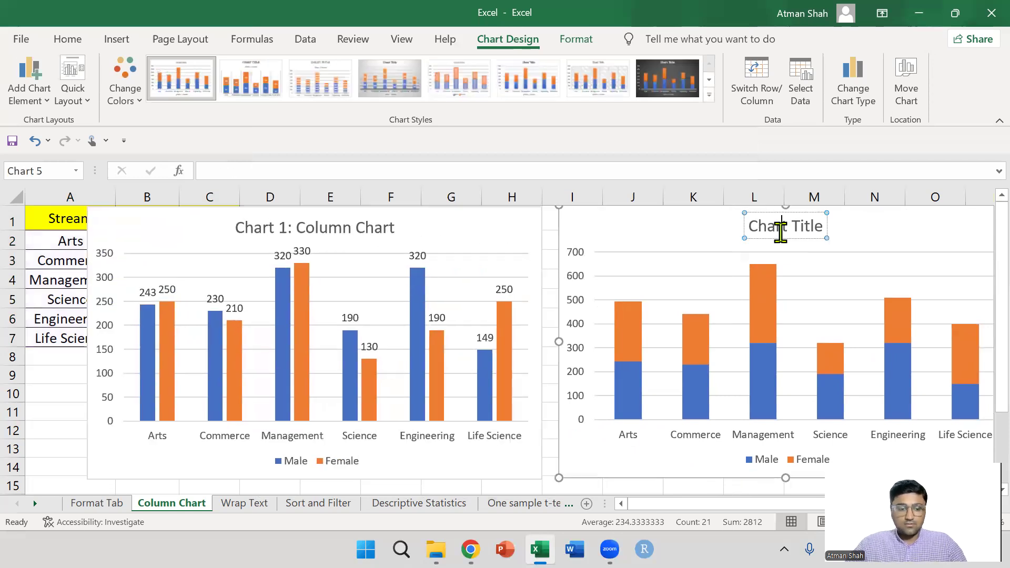
triple_click(781, 231)
type("Chart")
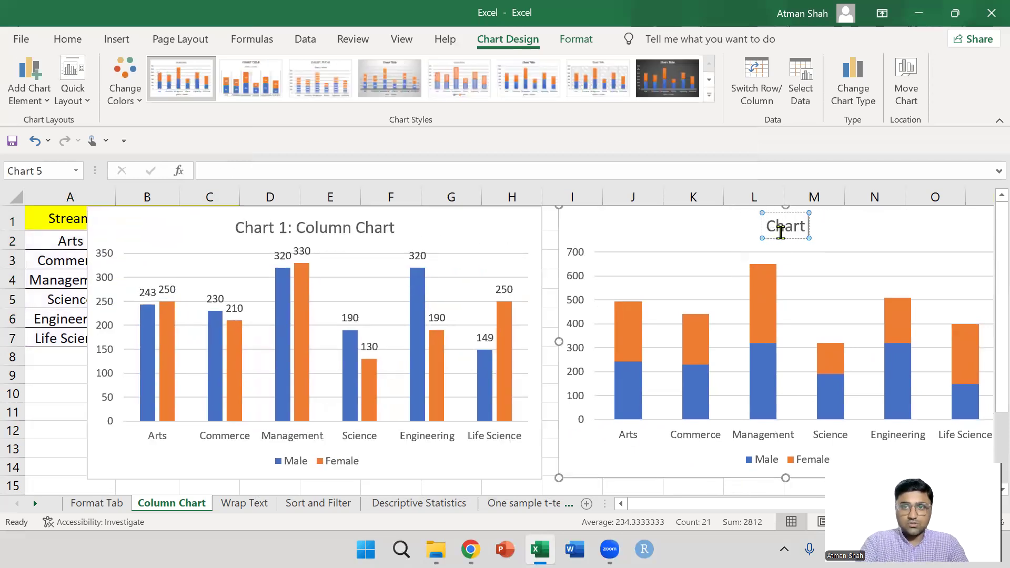
type(" 2")
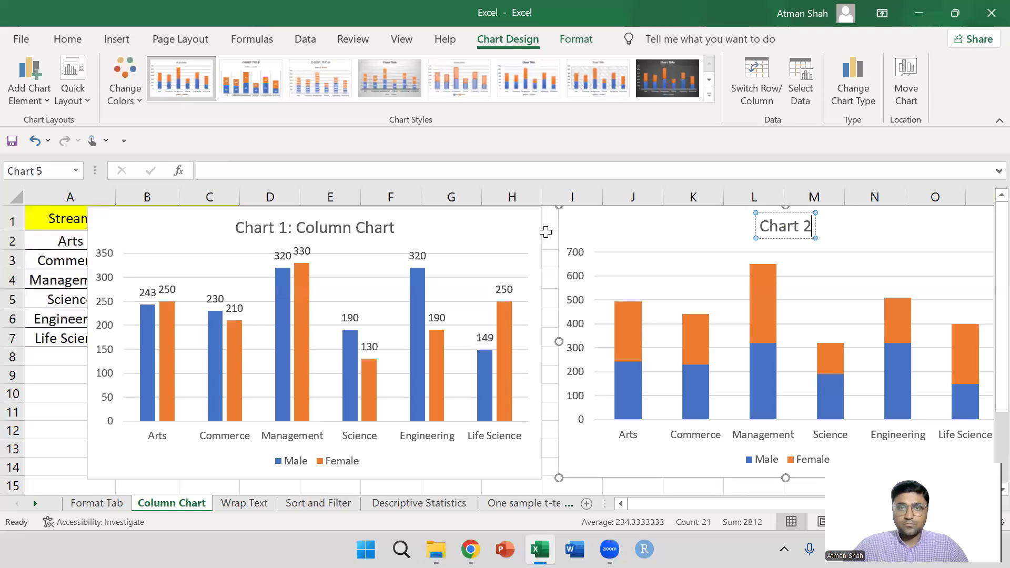
left_click(545, 164)
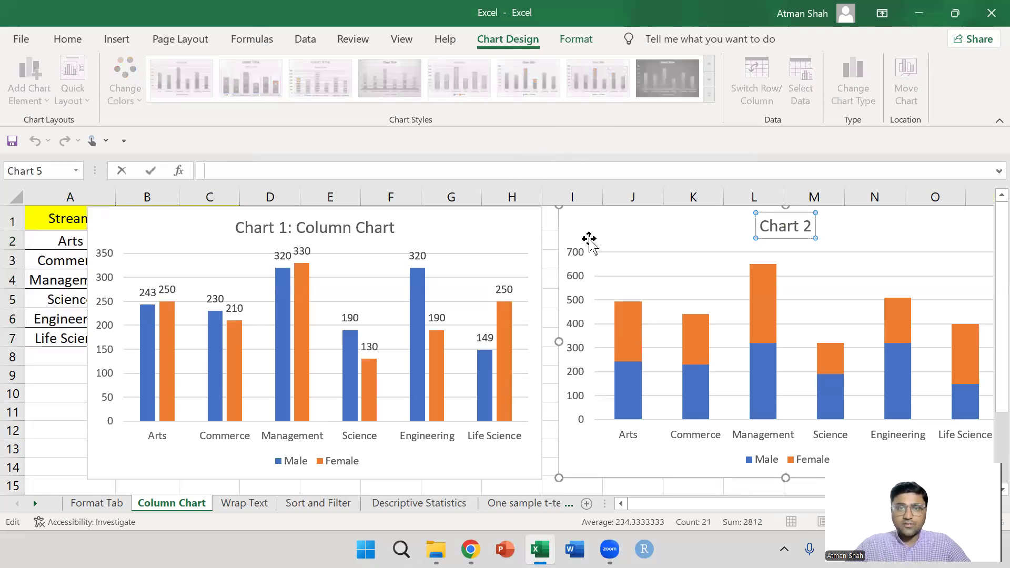
left_click(616, 242)
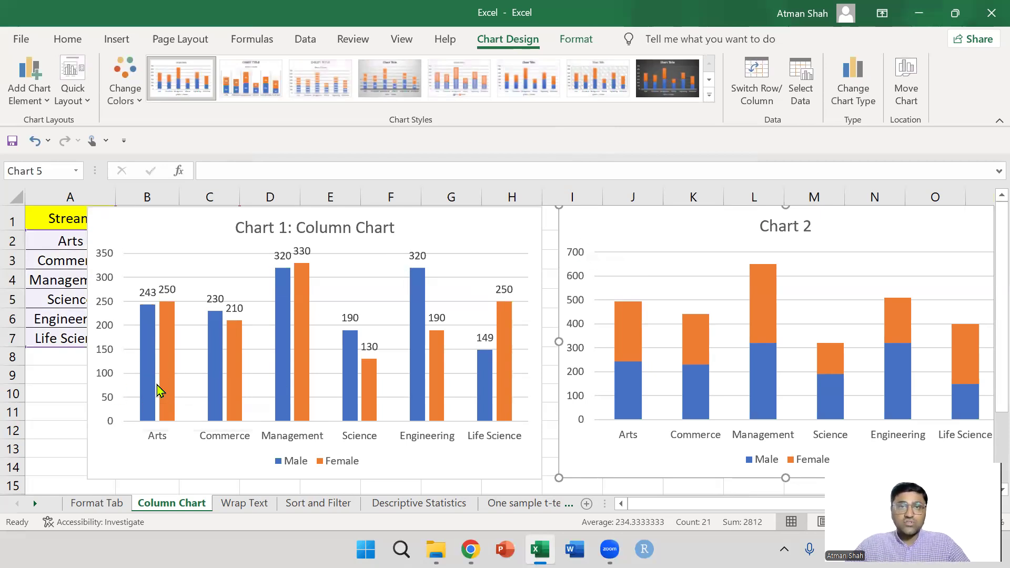
mouse_move(153, 378)
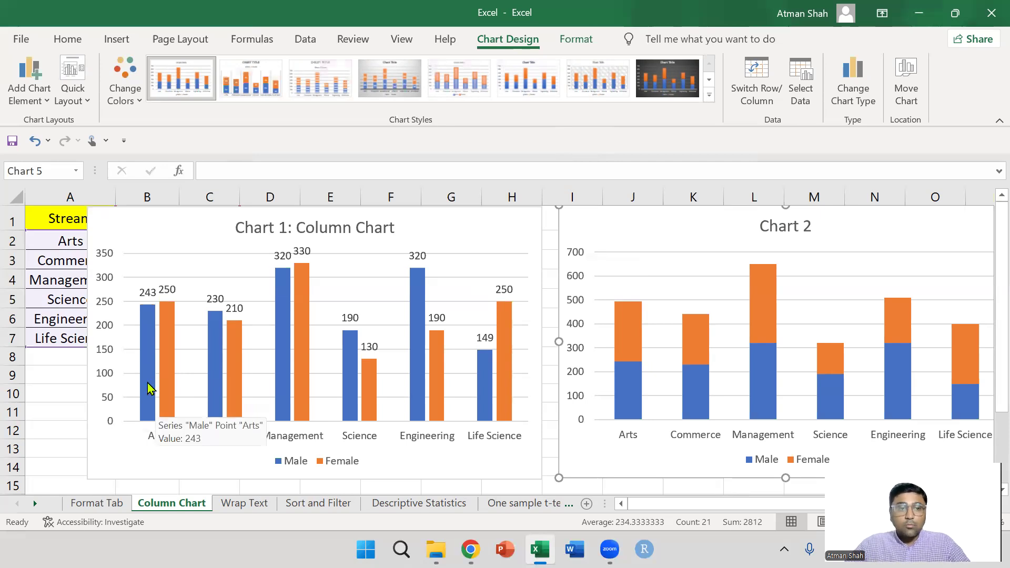